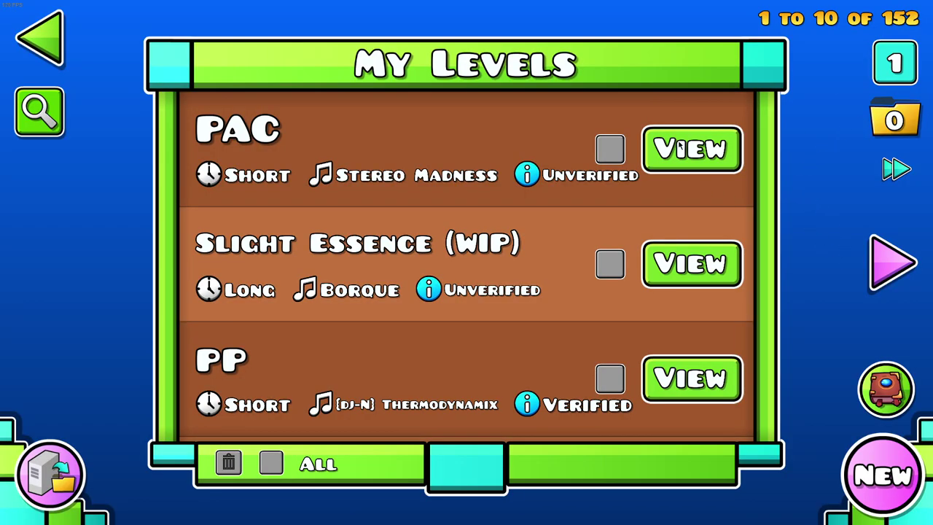
- Start the PAC level so attempt 1 begins
left_click(692, 150)
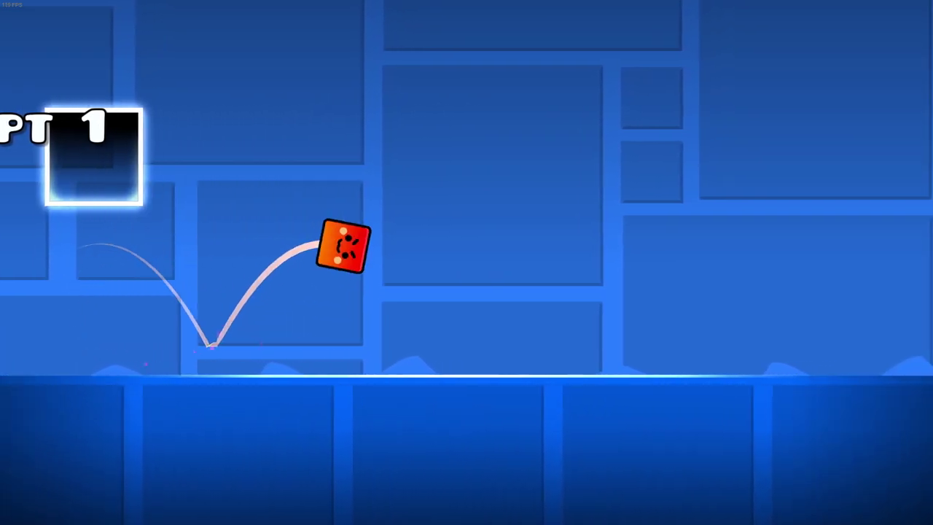
- Pause the PAC run, wait through the frozen loading screen, then bring up the Start menu
key("Escape")
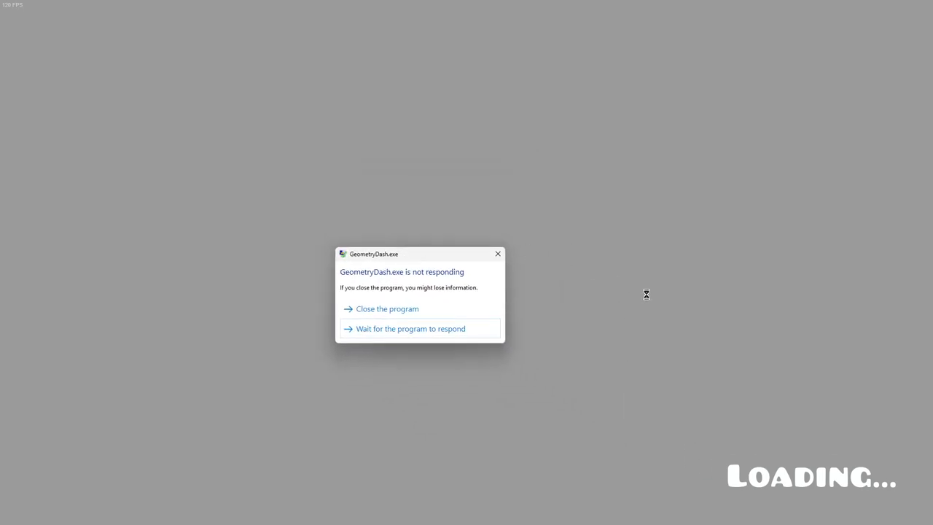
key("super")
key("super")
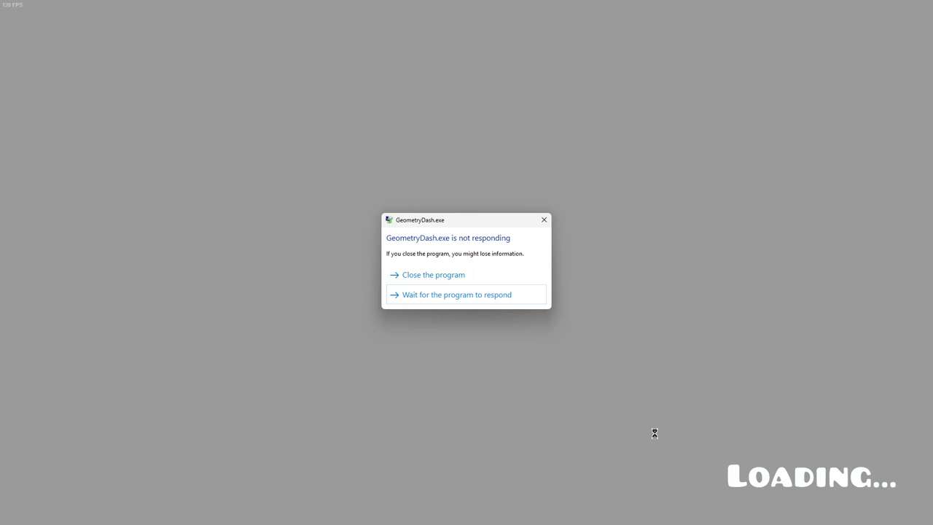